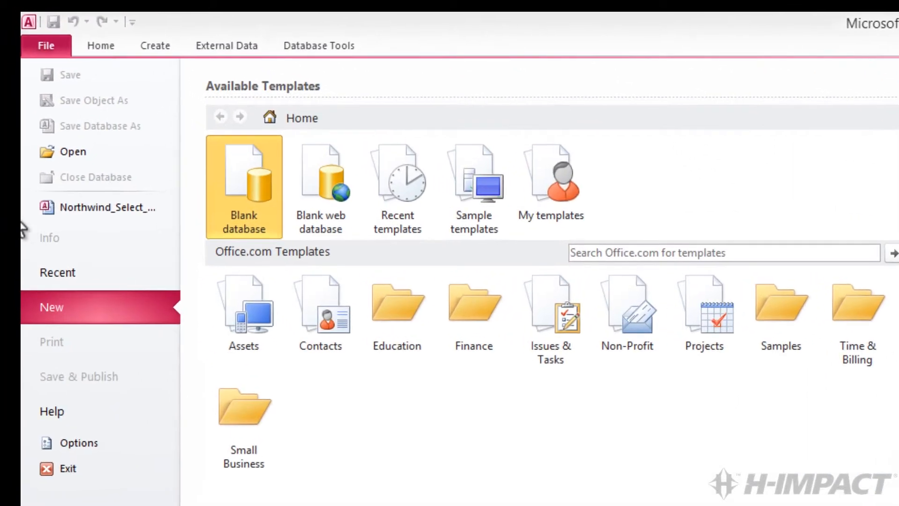
Open Northwind_Select_MakeTable_Start.accdb from the Access2010Samples folder on the Desktop and dismiss the Northwind login dialog
left_click(83, 152)
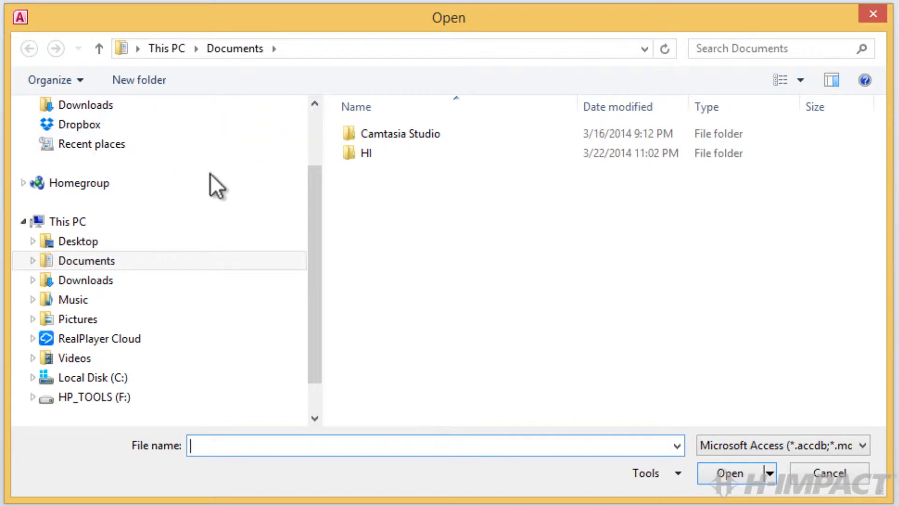
left_click_drag(321, 257, 316, 153)
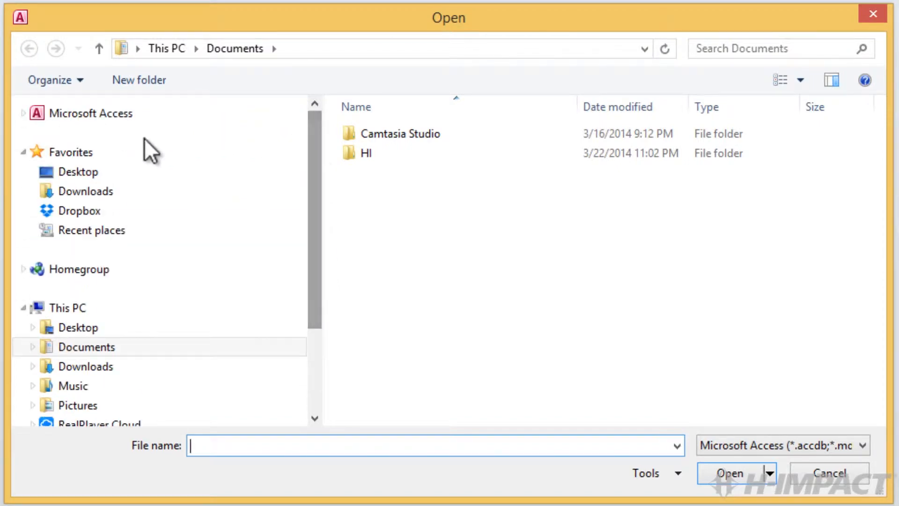
left_click(107, 166)
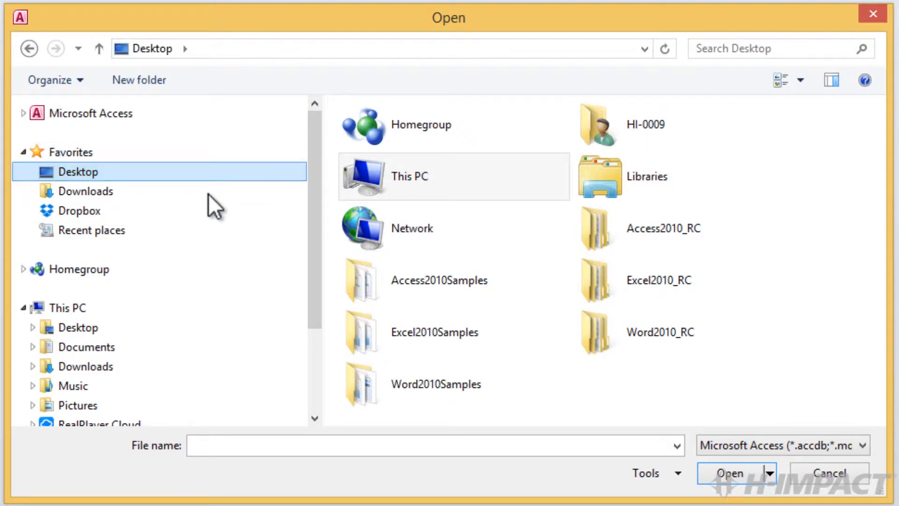
double_click(397, 280)
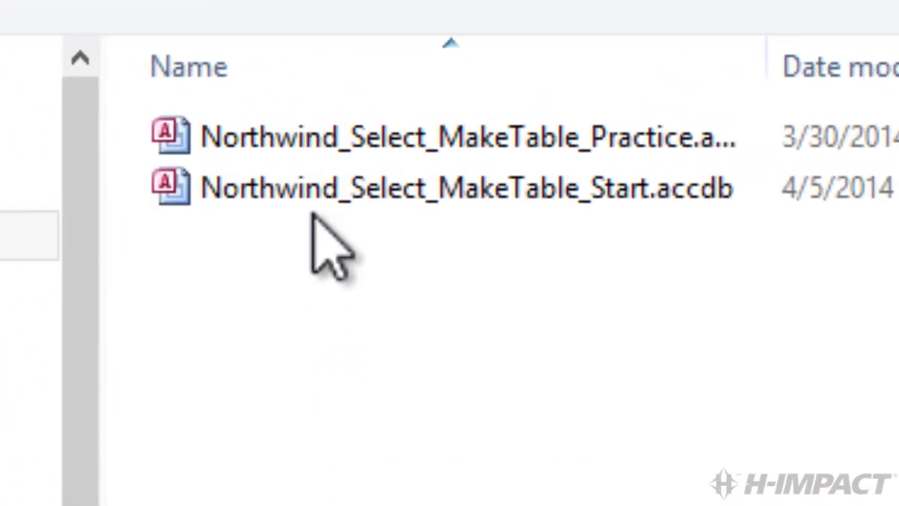
left_click(406, 156)
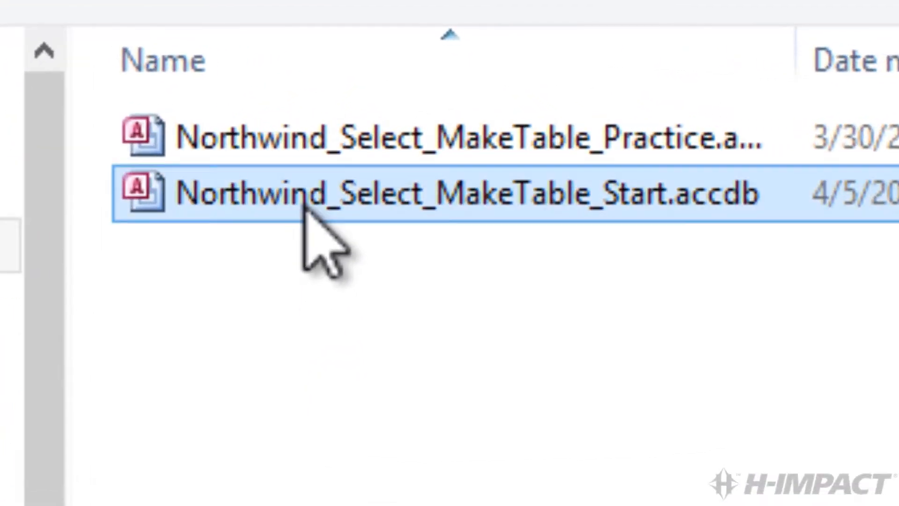
double_click(305, 206)
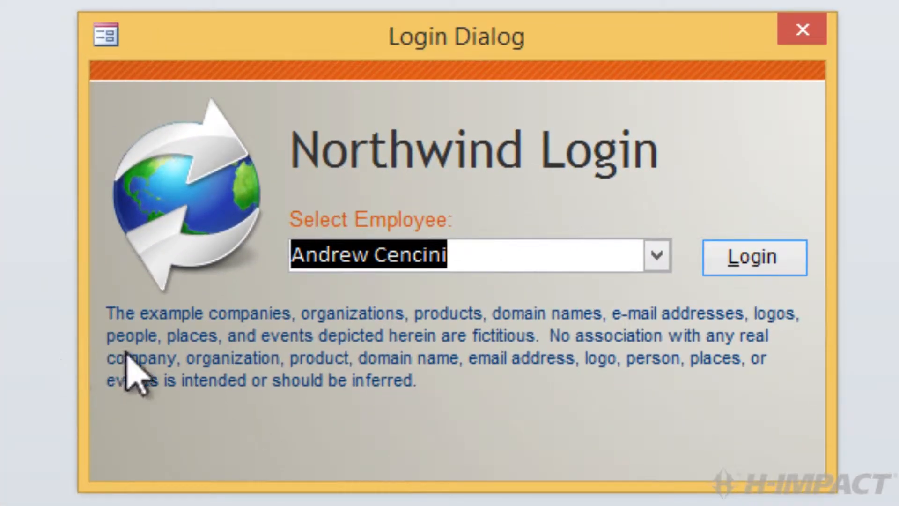
left_click(792, 29)
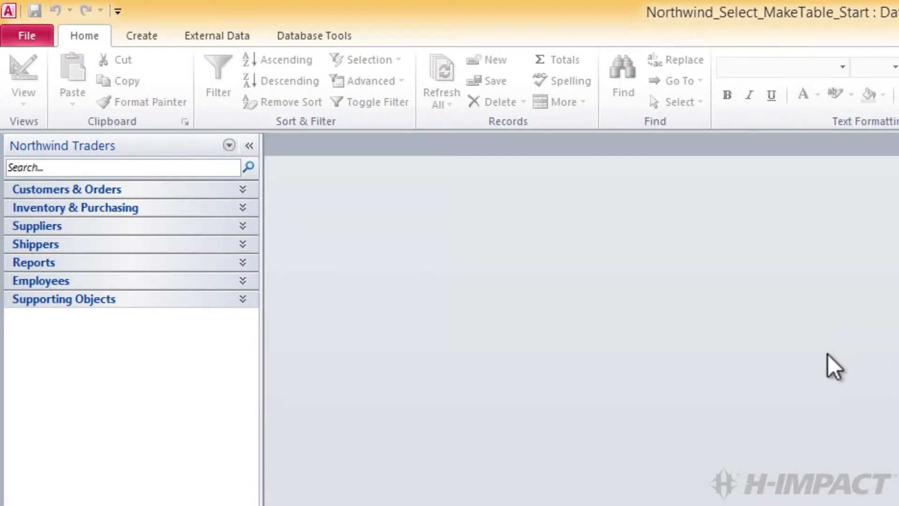
Organize the database objects by object type and expand the Tables and Queries groups
left_click(105, 149)
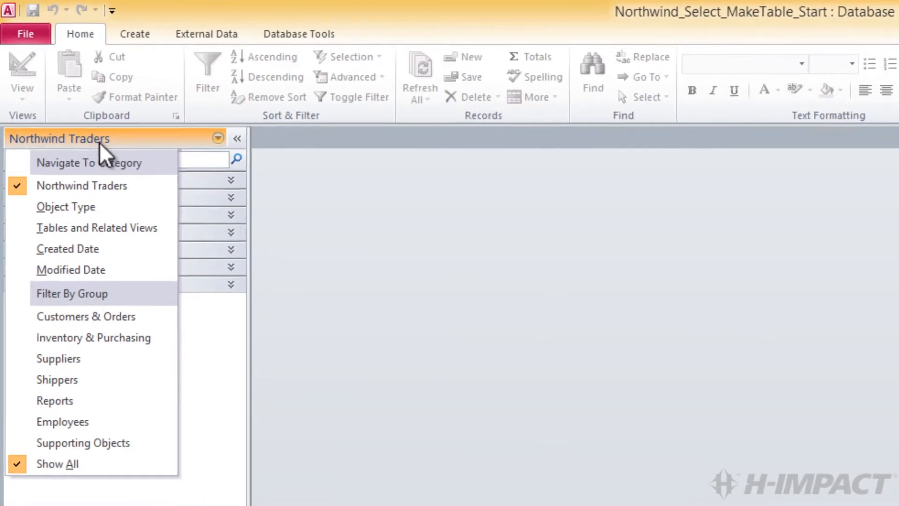
left_click(66, 207)
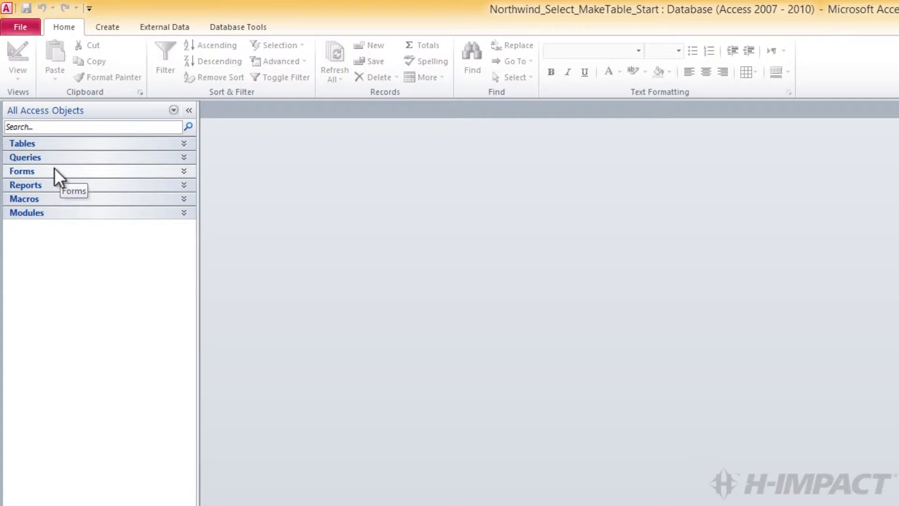
left_click(53, 144)
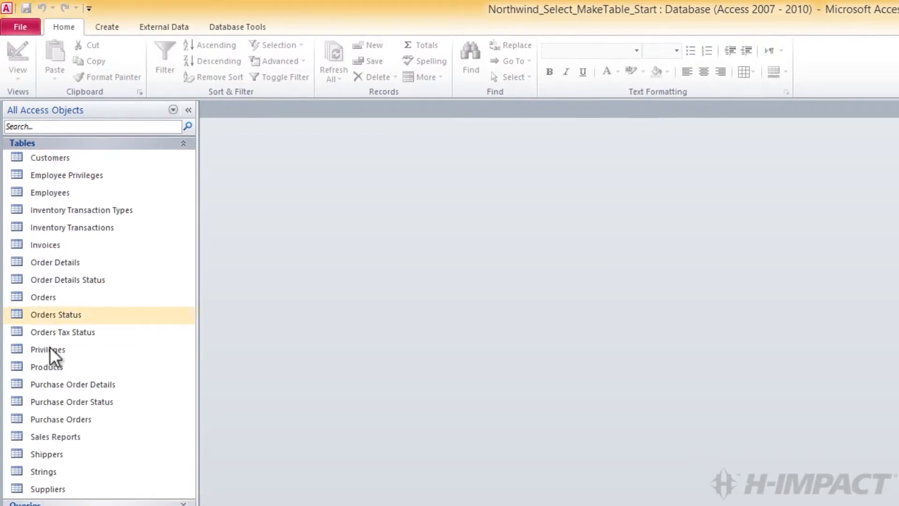
left_click(57, 504)
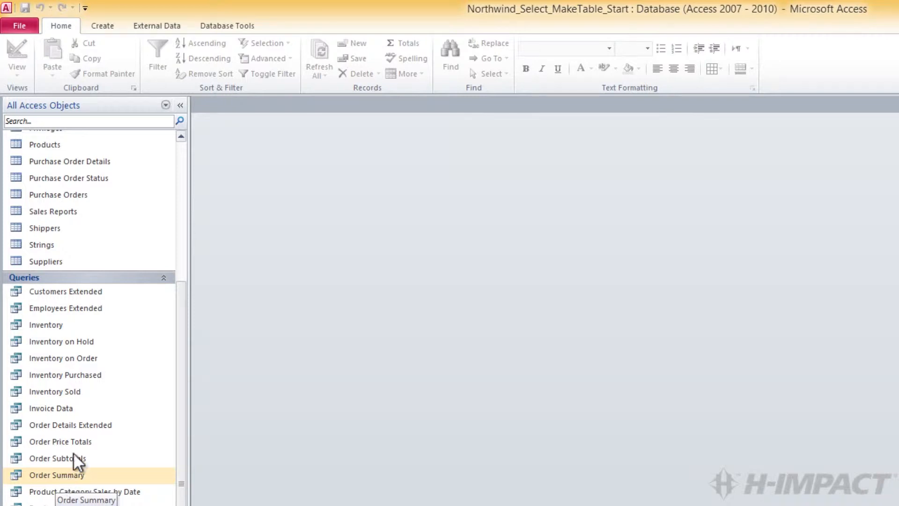
Create a new query in design view with the Customers, Employees and Orders tables added
left_click(102, 27)
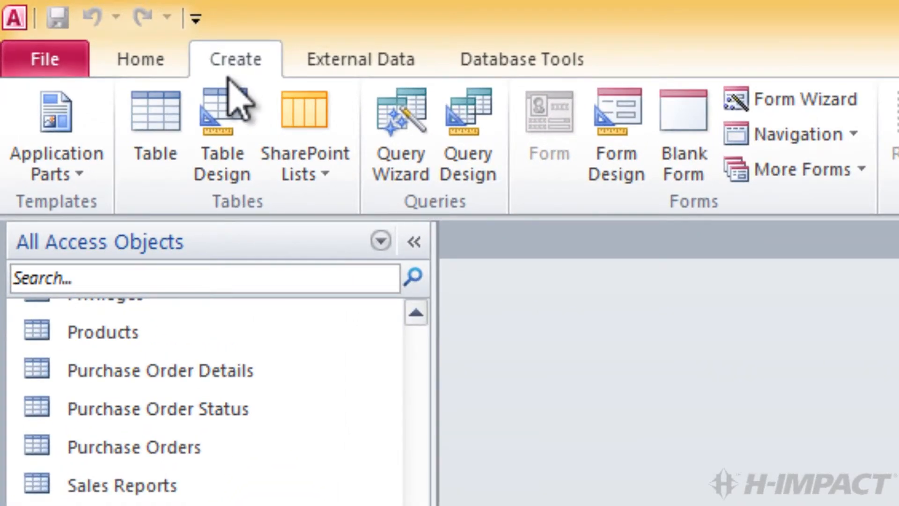
left_click(461, 118)
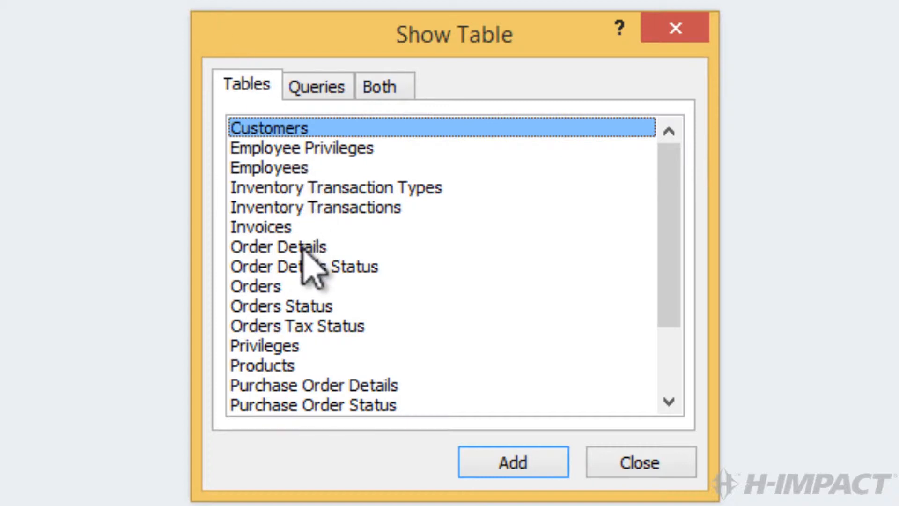
left_click(279, 168, "ctrl")
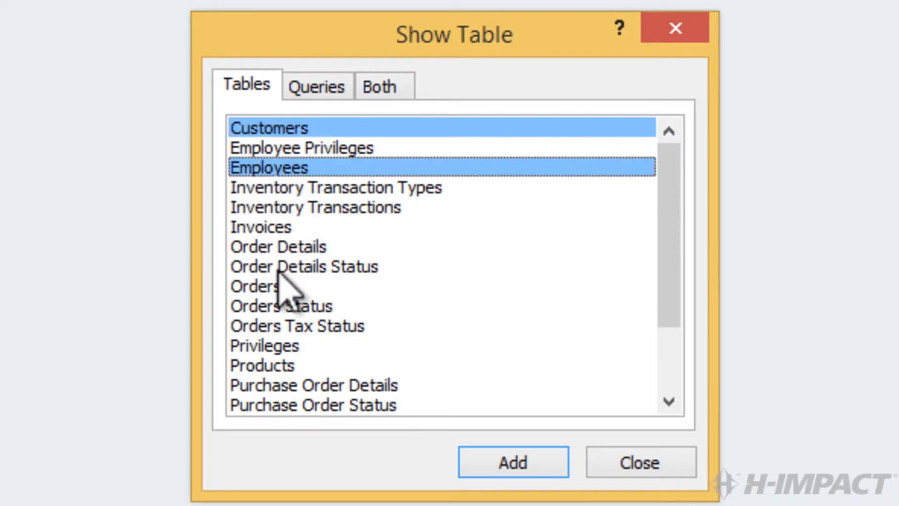
left_click(266, 286, "ctrl")
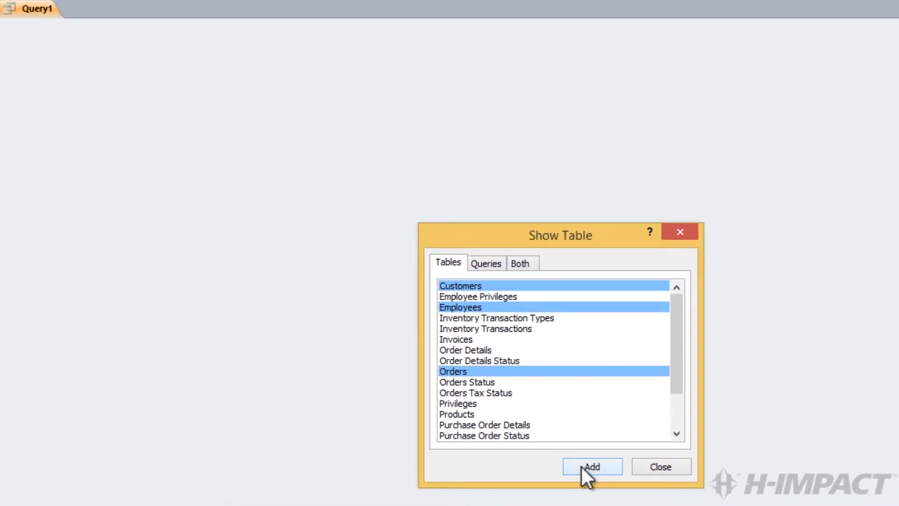
left_click(582, 467)
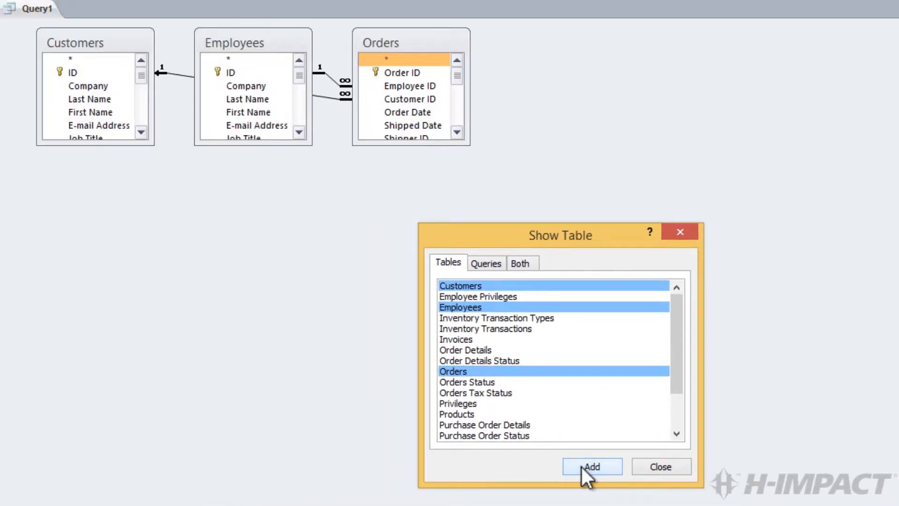
left_click(658, 467)
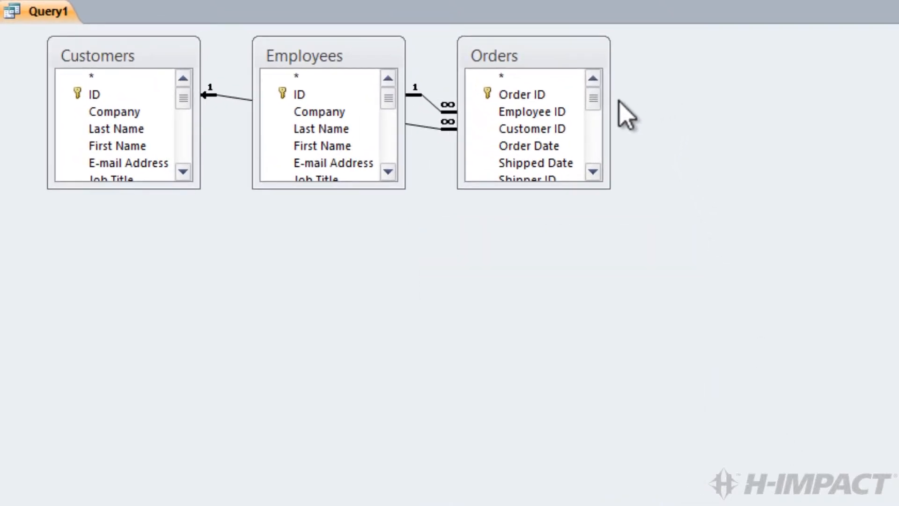
Enlarge and rearrange the Orders, Employees and Customers field lists so that all their fields fit without scrolling
left_click_drag(611, 100, 699, 101)
left_click_drag(579, 189, 572, 465)
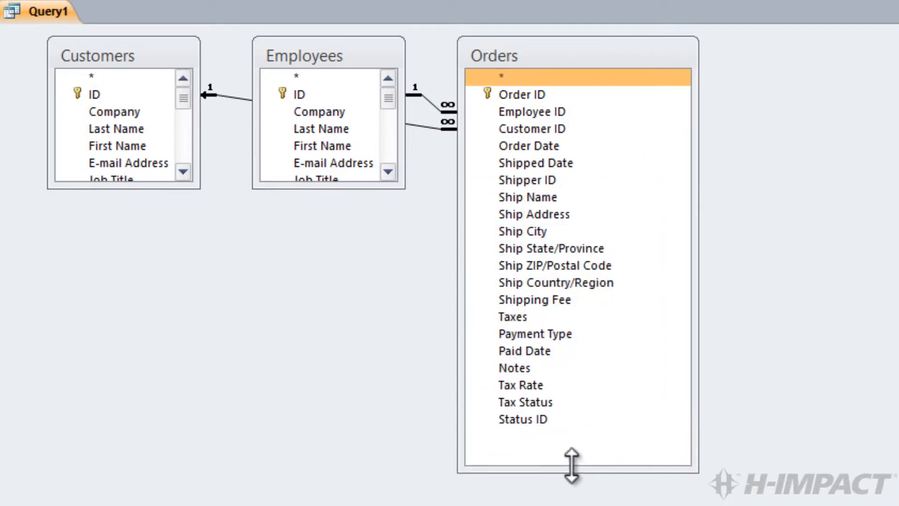
left_click_drag(317, 193, 317, 470)
left_click_drag(257, 340, 227, 339)
left_click_drag(76, 61, 57, 61)
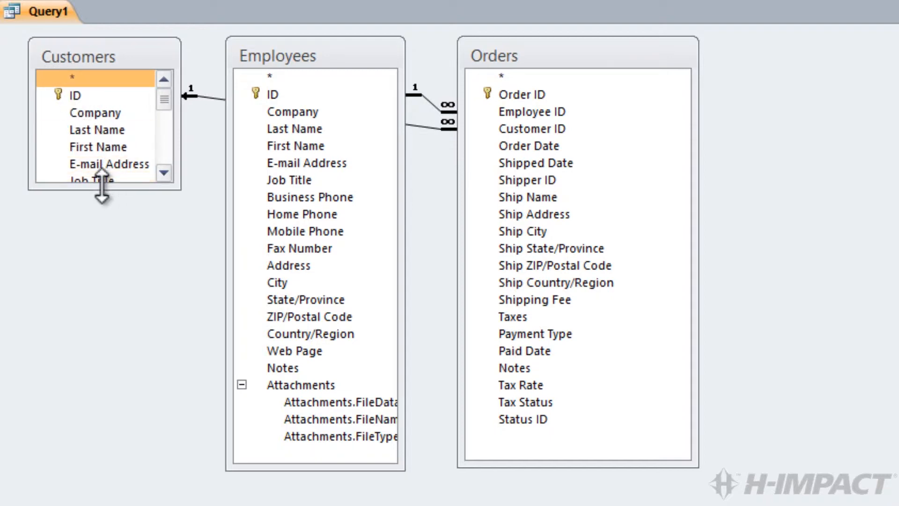
left_click_drag(101, 187, 102, 457)
left_click_drag(182, 298, 214, 302)
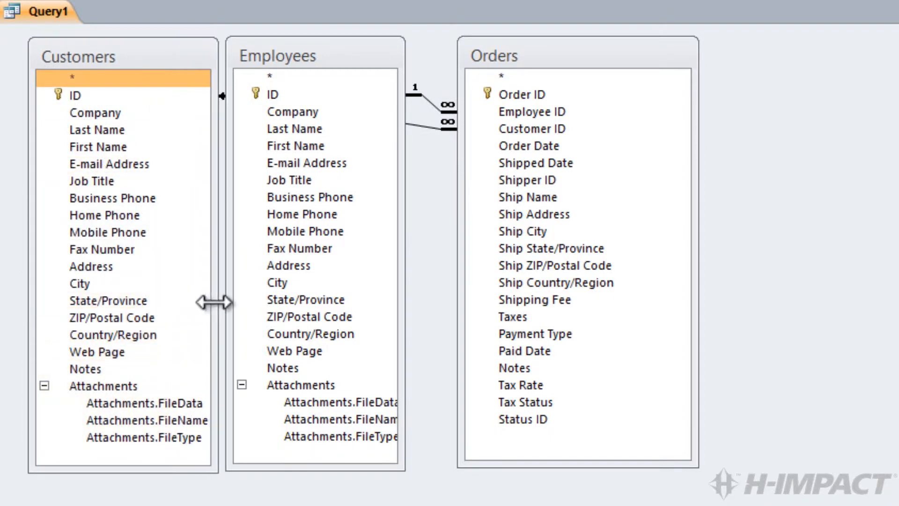
left_click_drag(284, 64, 305, 65)
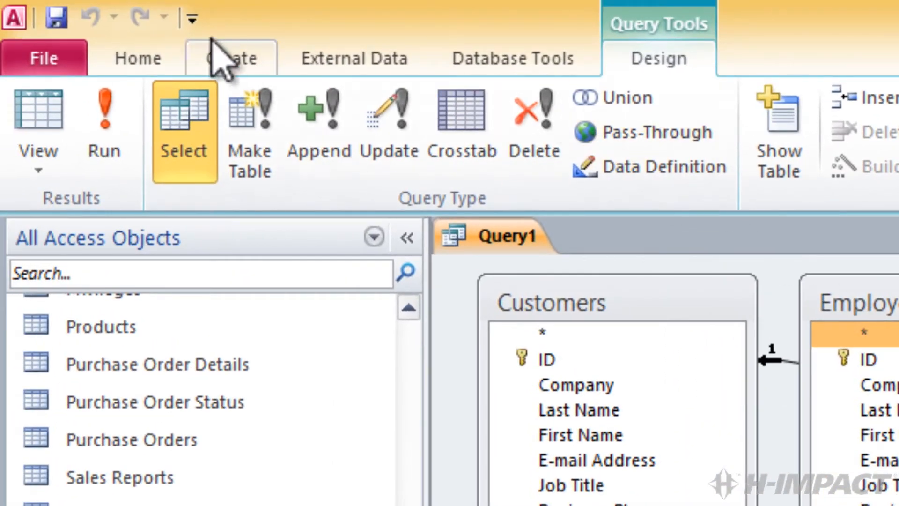
Save the new query under the name qs_PaymentPending
left_click(57, 18)
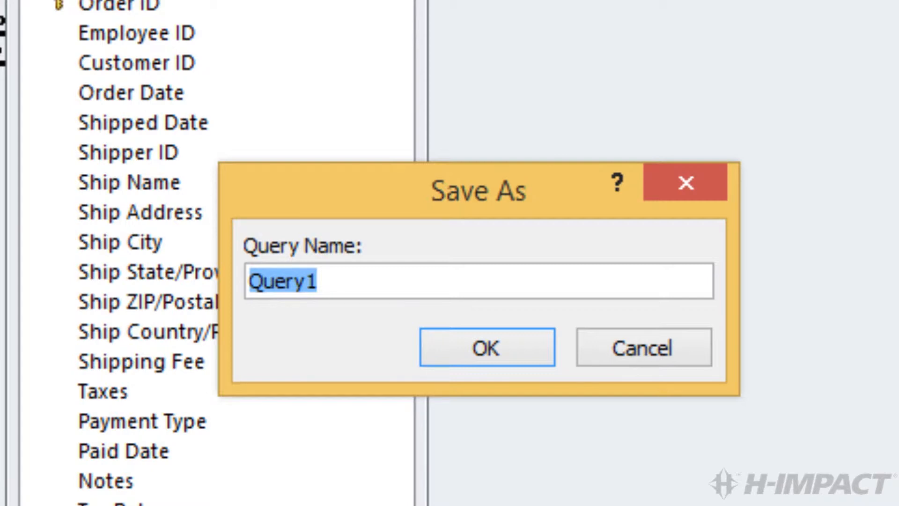
left_click_drag(359, 282, 1, 284)
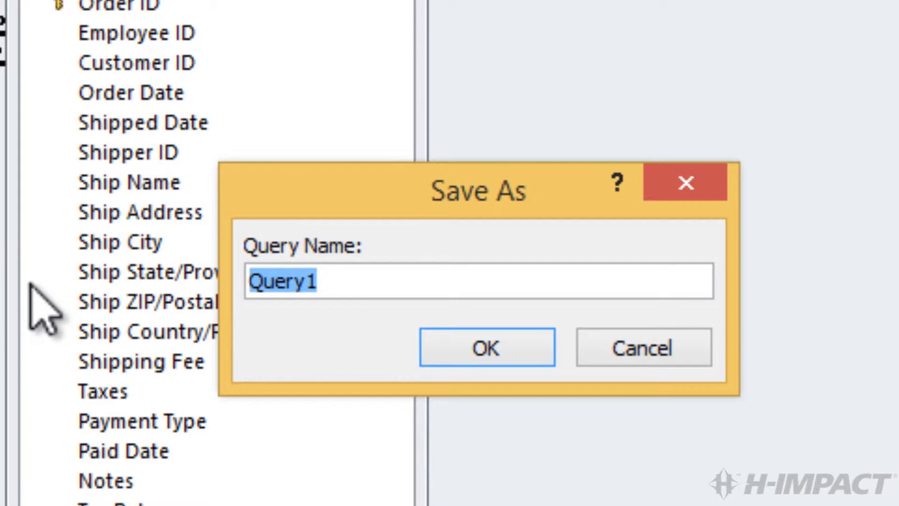
type("qs_")
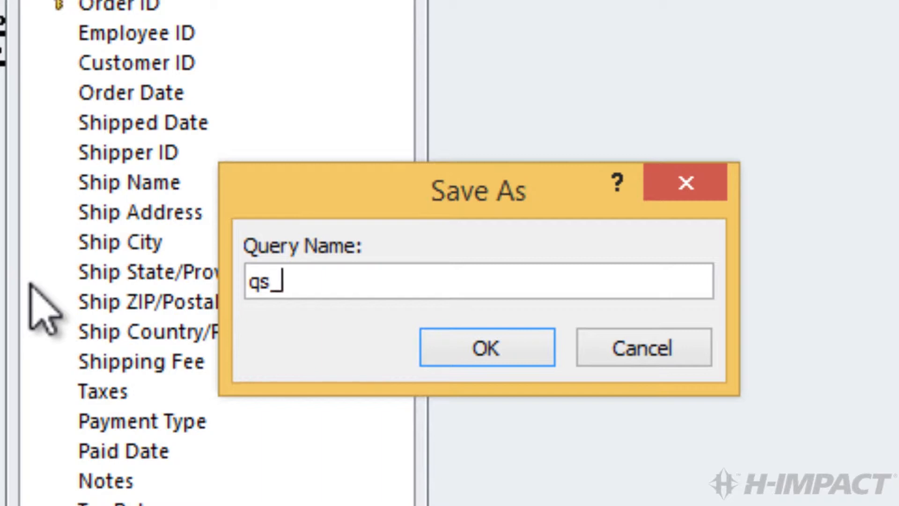
type("Pay")
type("ment")
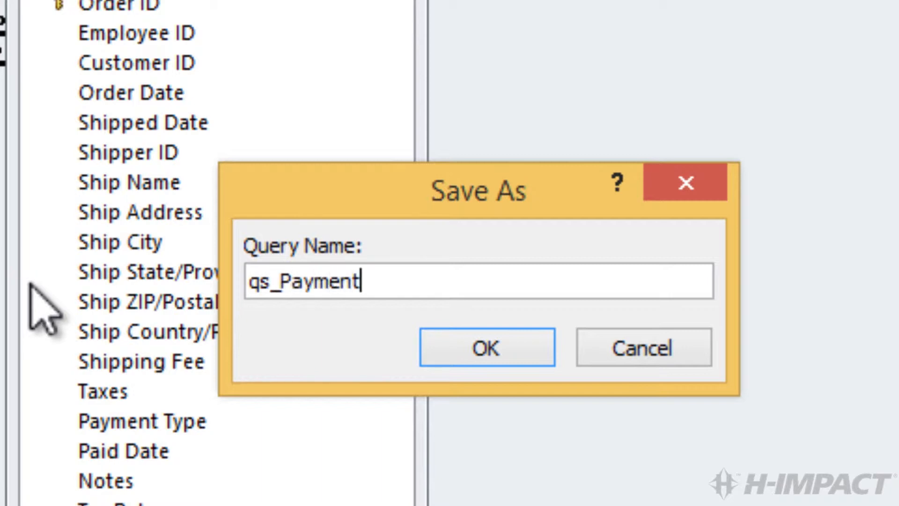
type("Pending")
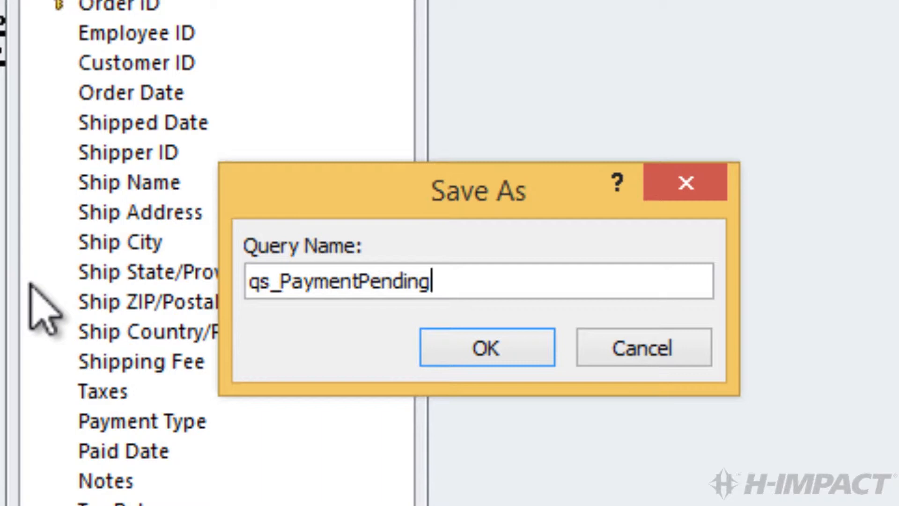
left_click(471, 347)
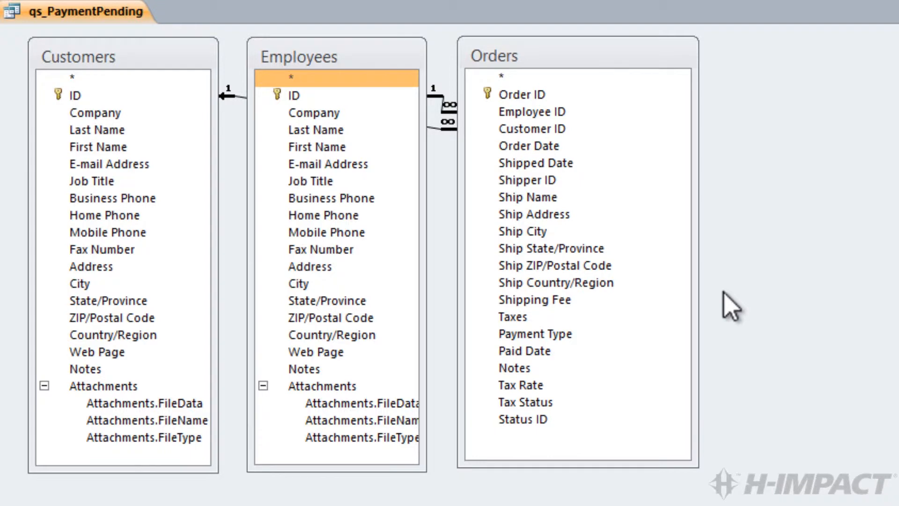
Add the ID, Company, First Name and Last Name fields from the Employees table to the query grid
left_click(570, 76)
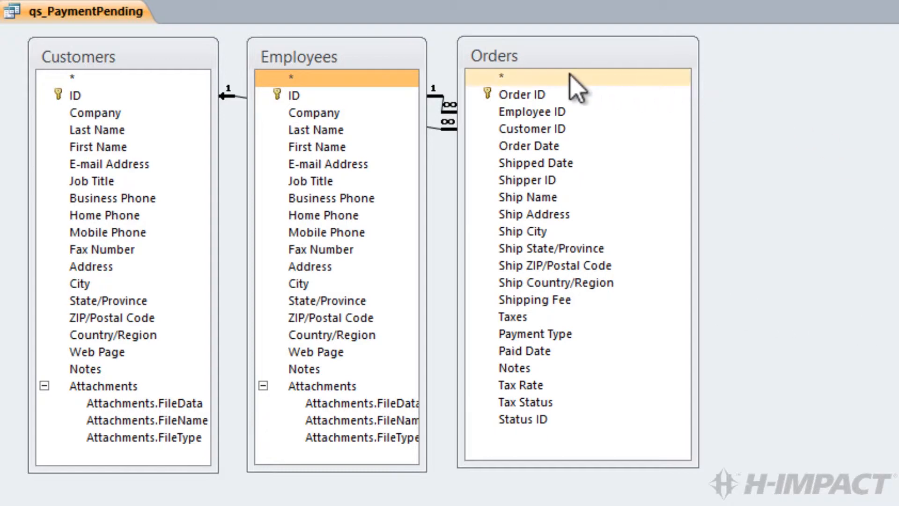
double_click(294, 95)
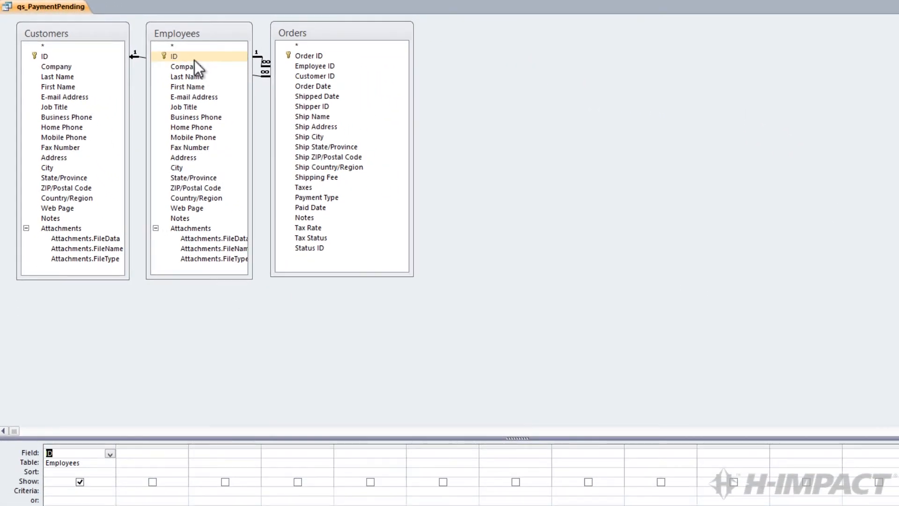
double_click(192, 66)
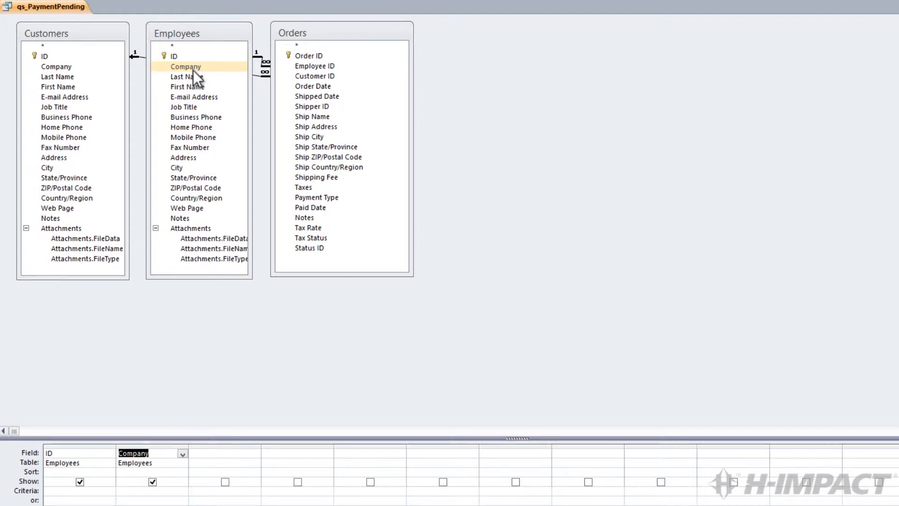
double_click(191, 85)
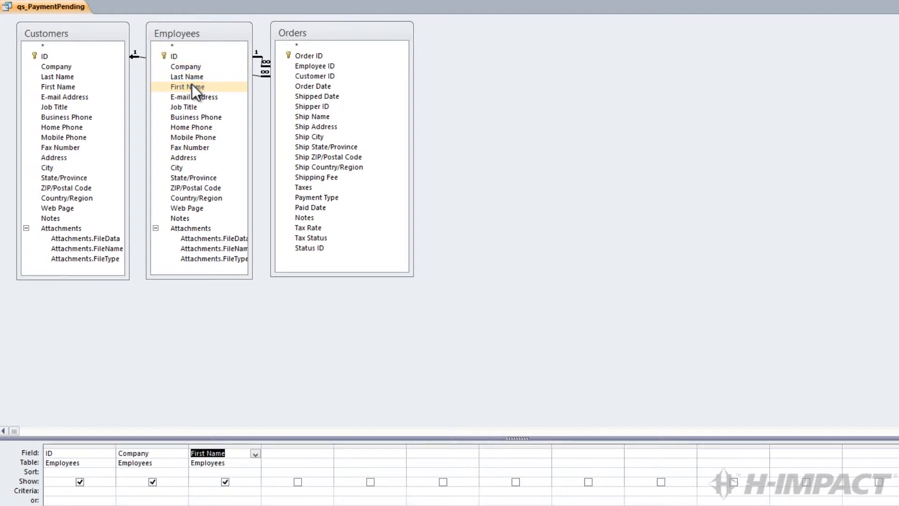
left_click(194, 77)
double_click(194, 77)
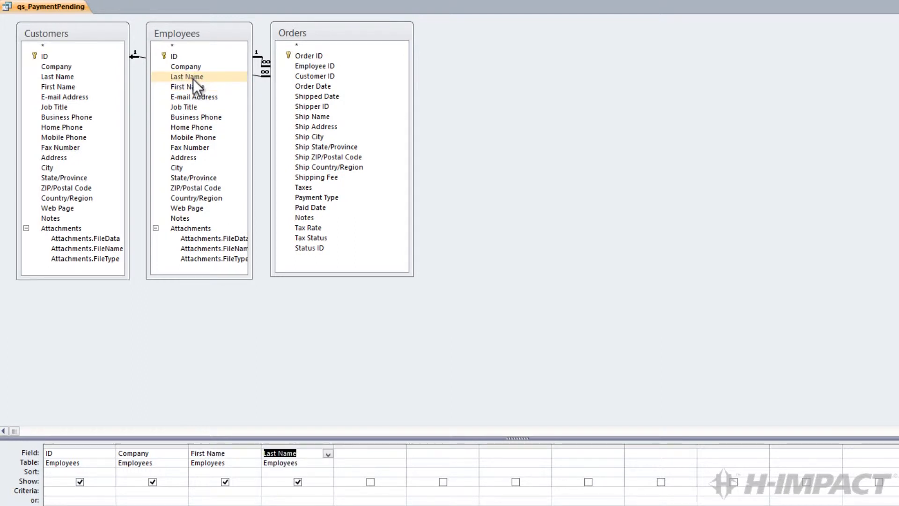
Add Order Date and Paid Date from the Orders table and First Name and Last Name from the Customers table to the query grid
double_click(302, 89)
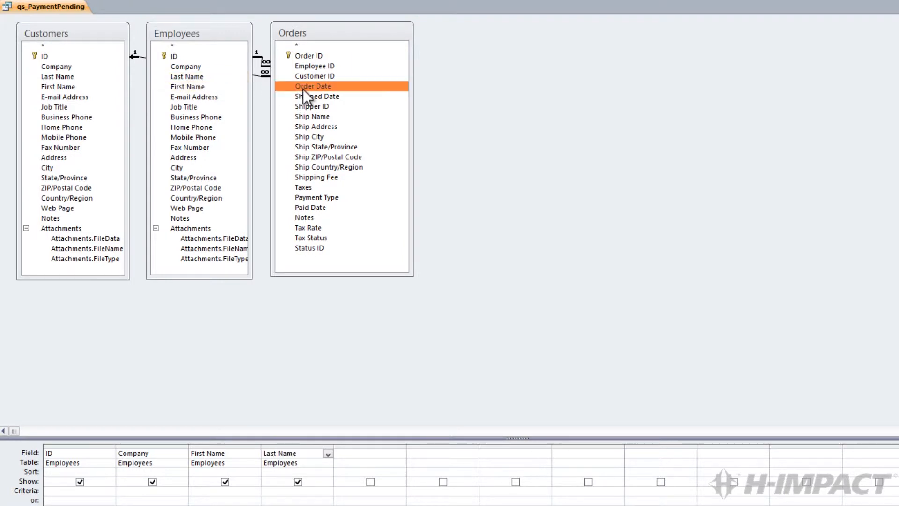
double_click(303, 208)
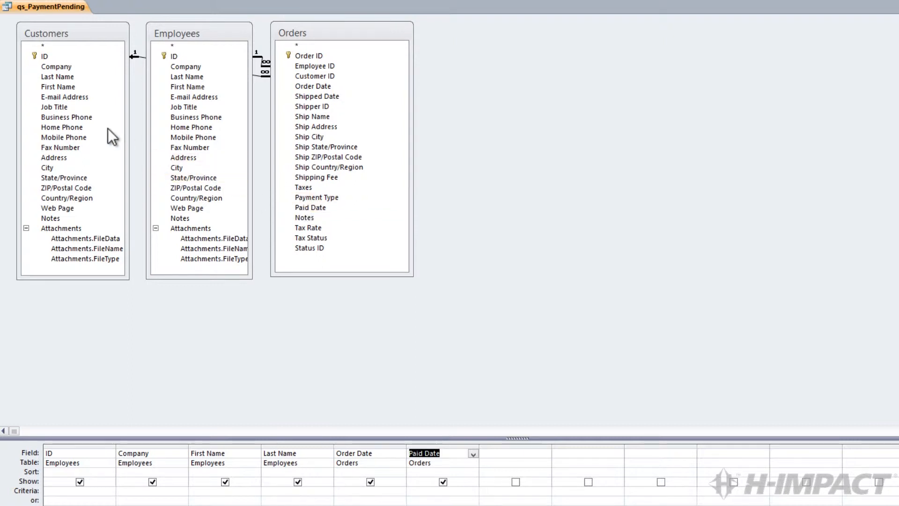
double_click(66, 87)
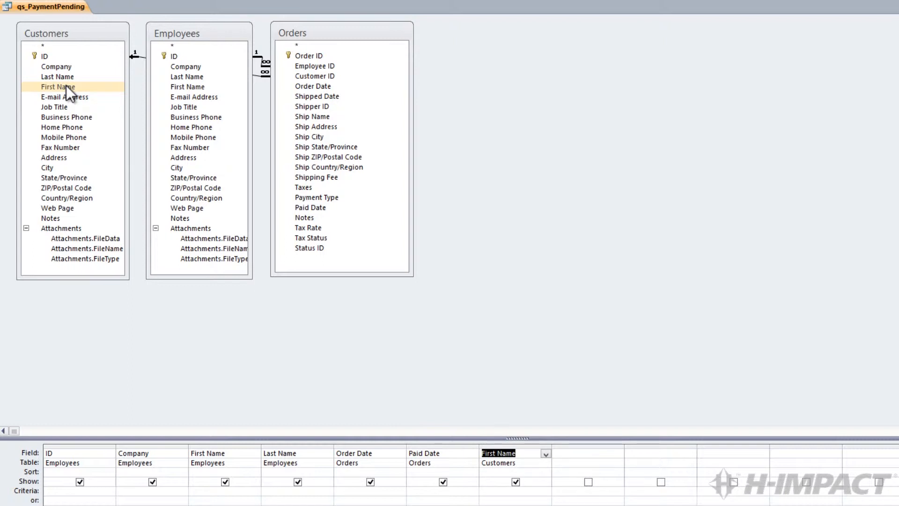
double_click(66, 78)
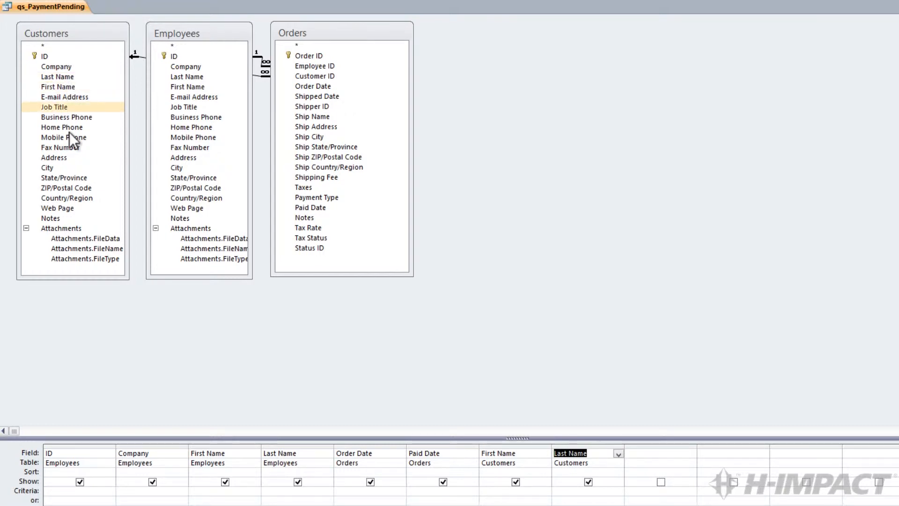
Set the Paid Date criterion to "is null" and run the query
left_click(434, 492)
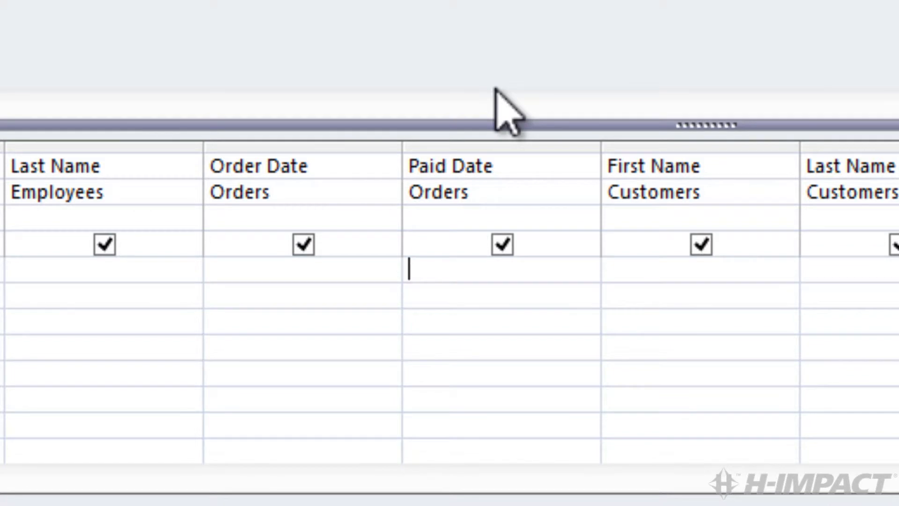
type("is null")
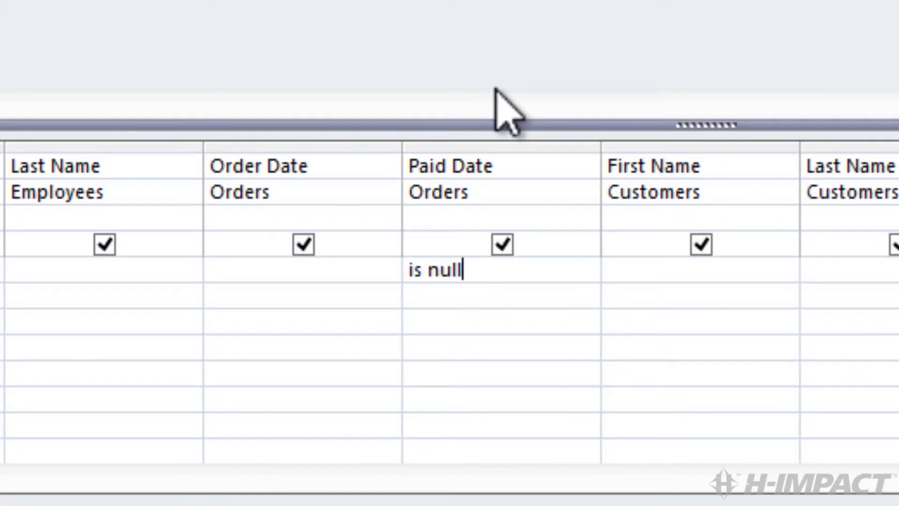
key("Tab")
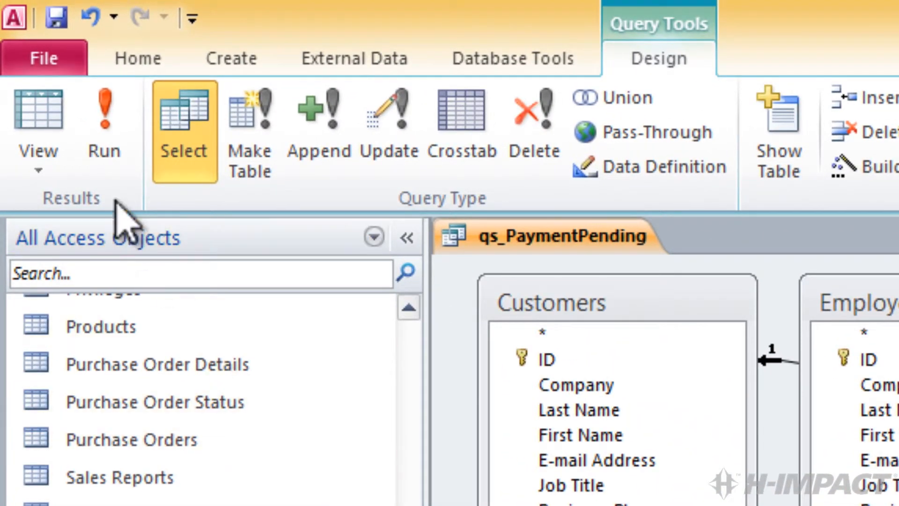
left_click(105, 150)
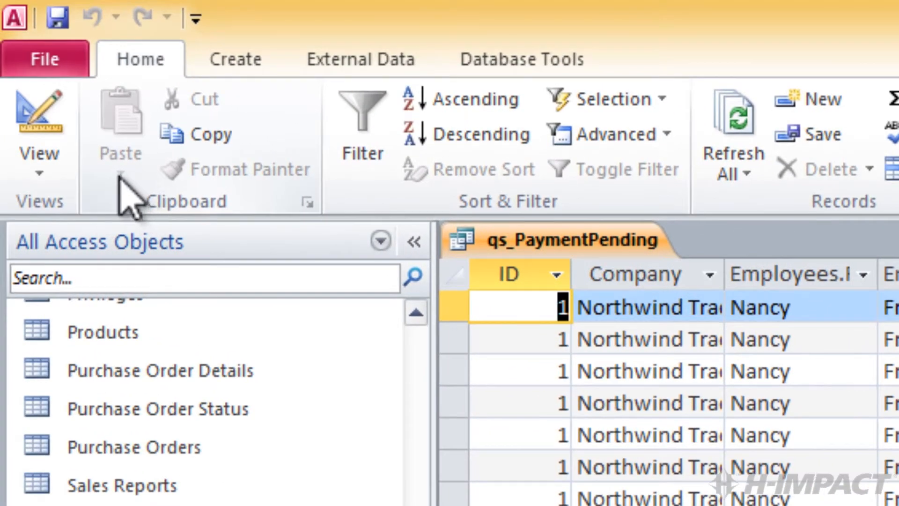
Create a new query in design view with the existing qs_PaymentPending query added as its only source
left_click(248, 55)
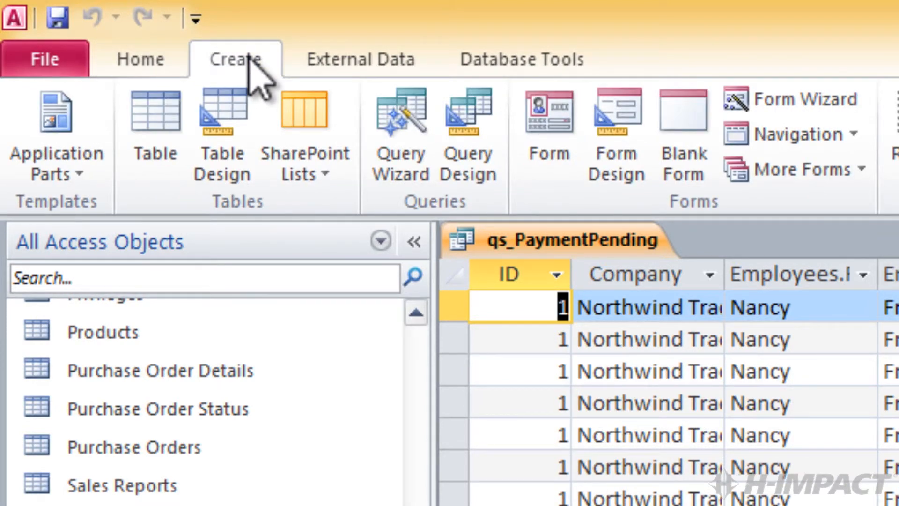
left_click(473, 131)
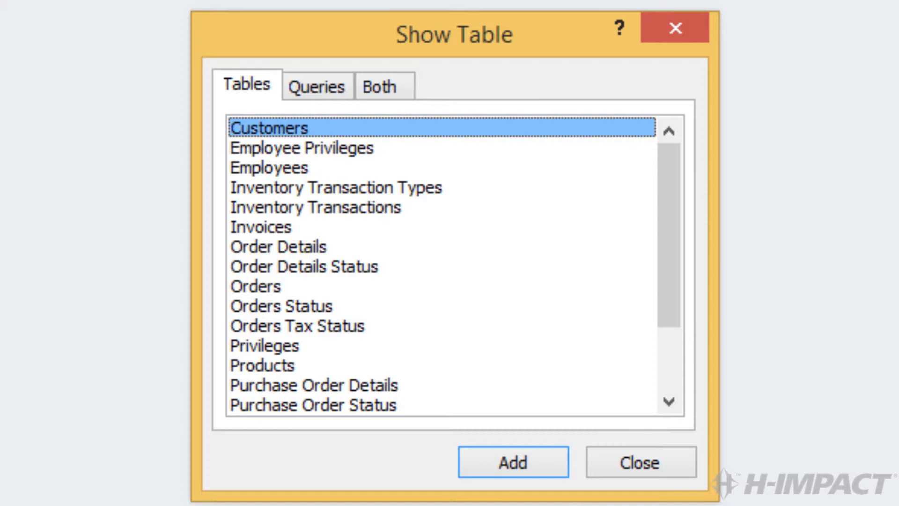
left_click(313, 85)
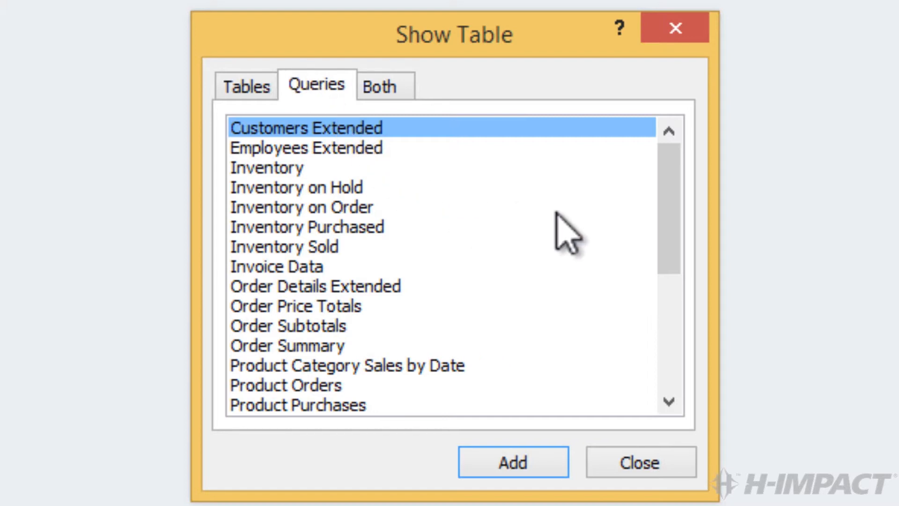
left_click_drag(674, 257, 673, 375)
double_click(504, 393)
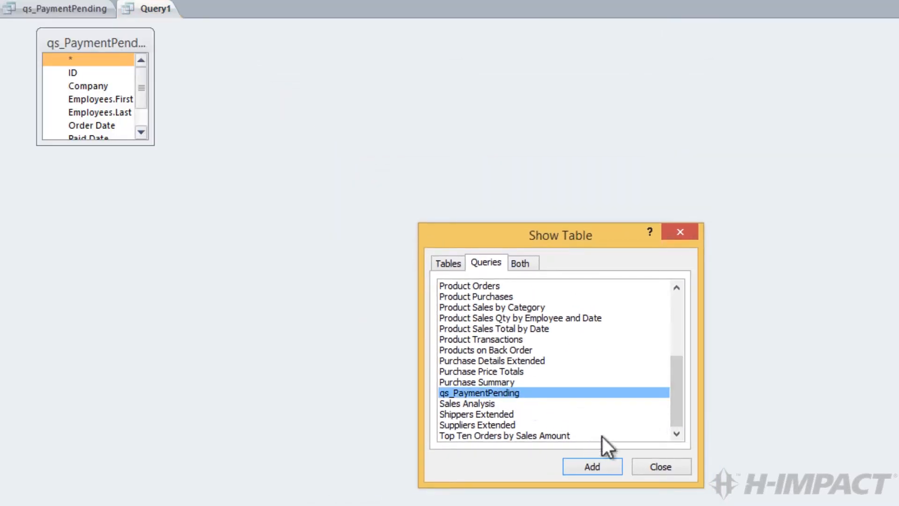
left_click(645, 470)
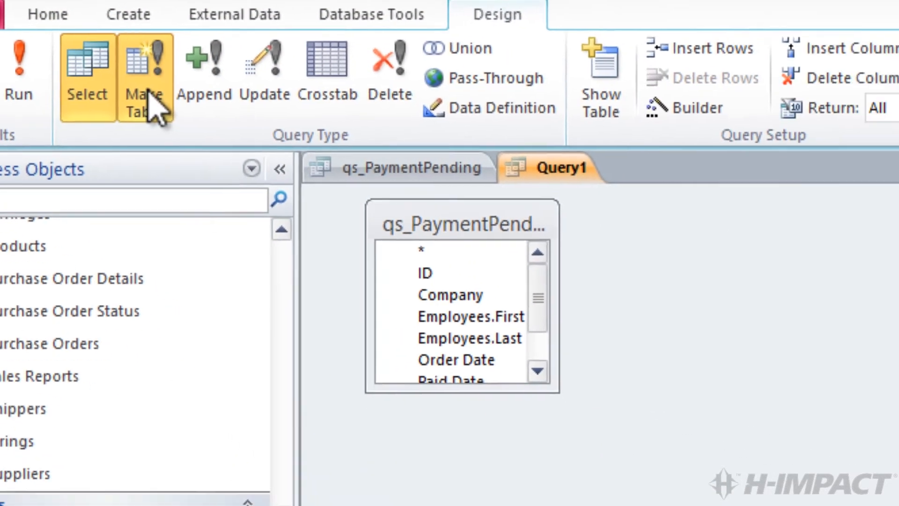
Turn the new query into a make-table query that creates the table tmt_PaymentPending in the current database
left_click(149, 93)
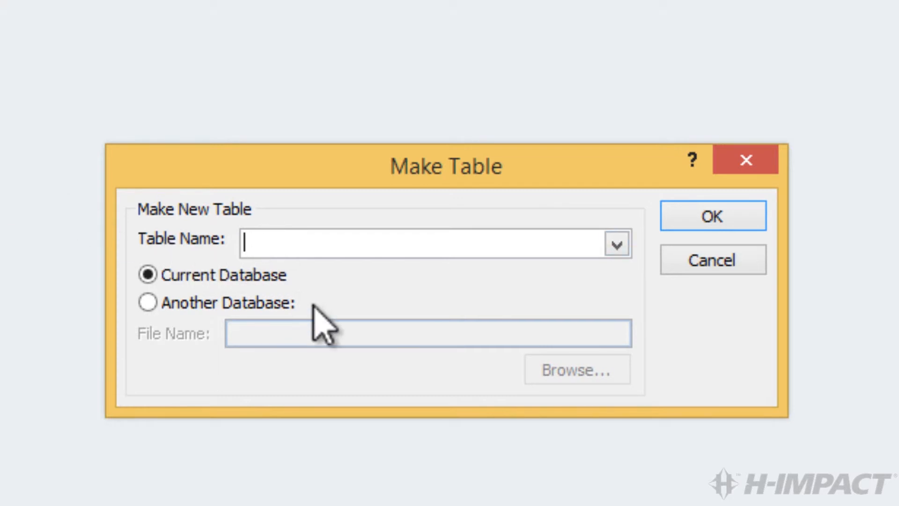
type("tmt_Pay")
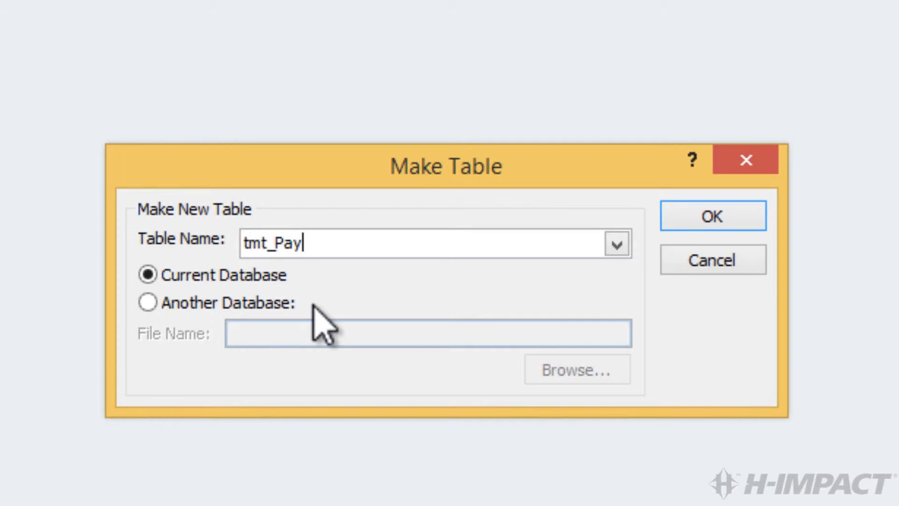
type("mentPending")
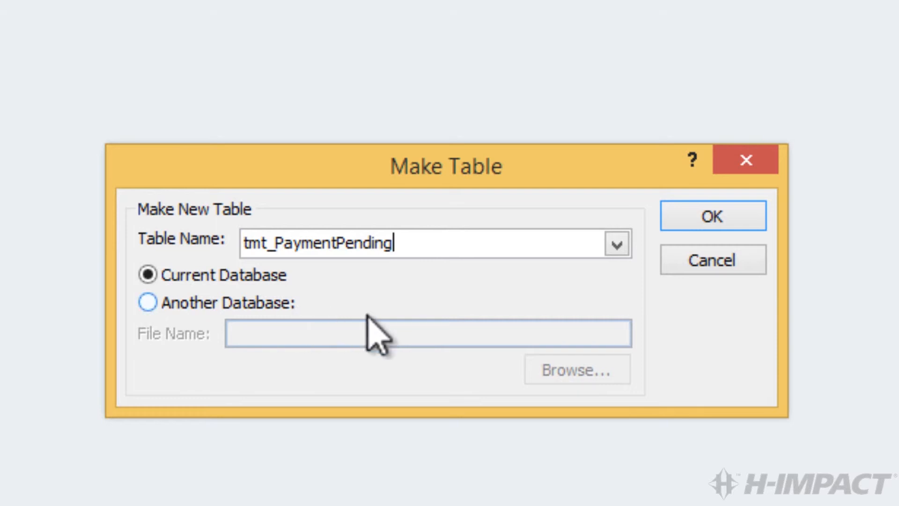
left_click(697, 213)
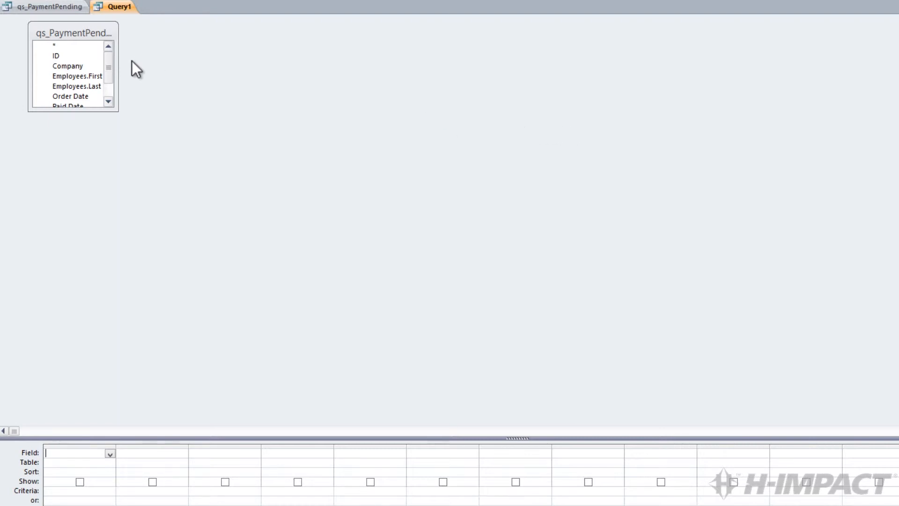
Add all fields of qs_PaymentPending to the grid with the asterisk entry and widen that grid column
double_click(72, 44)
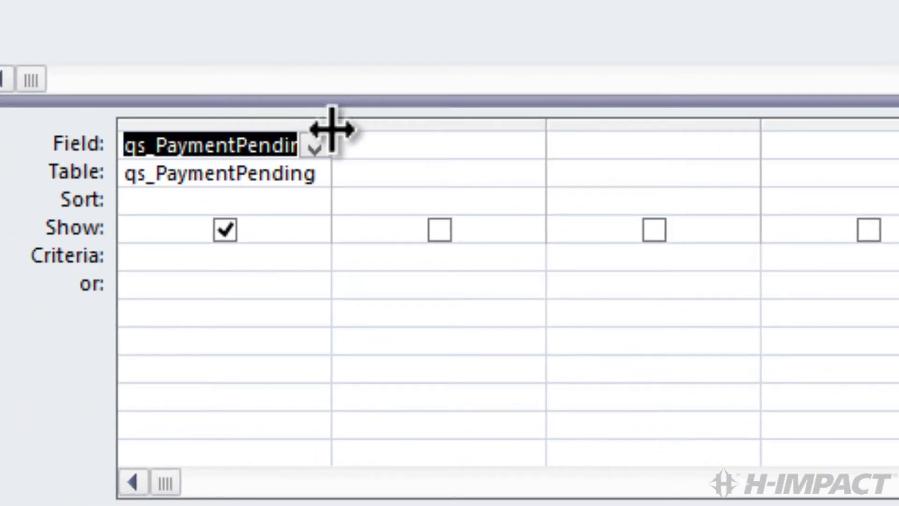
left_click_drag(188, 342, 211, 347)
left_click_drag(373, 139, 466, 150)
left_click(502, 136)
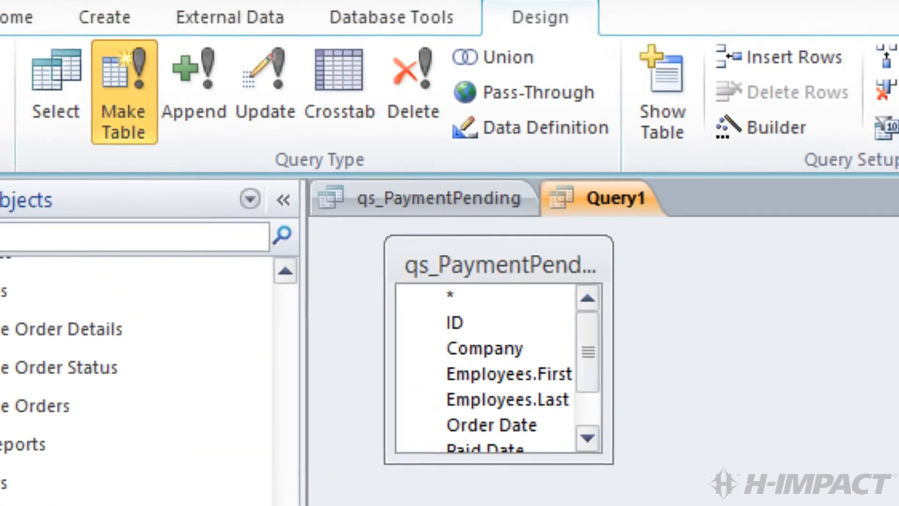
Save the make-table query under the name qmt_PaymentPending
key("ctrl+s")
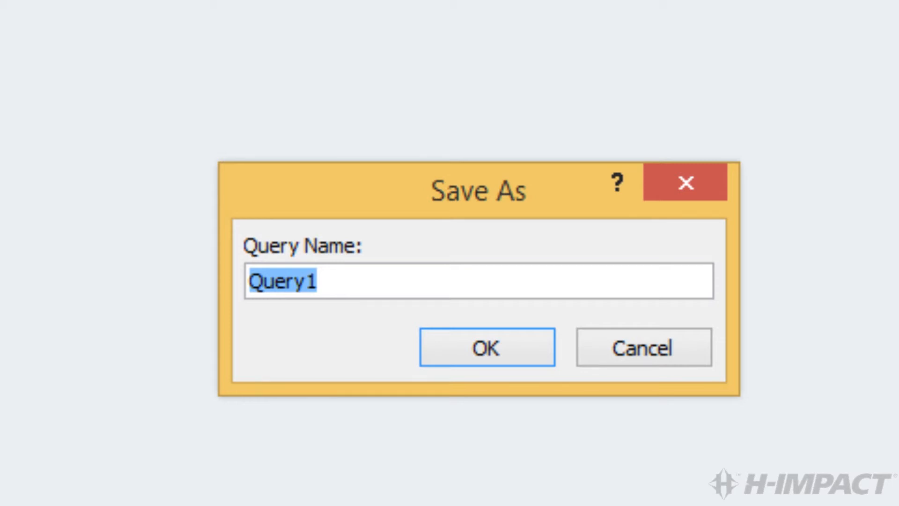
left_click_drag(357, 290, 76, 289)
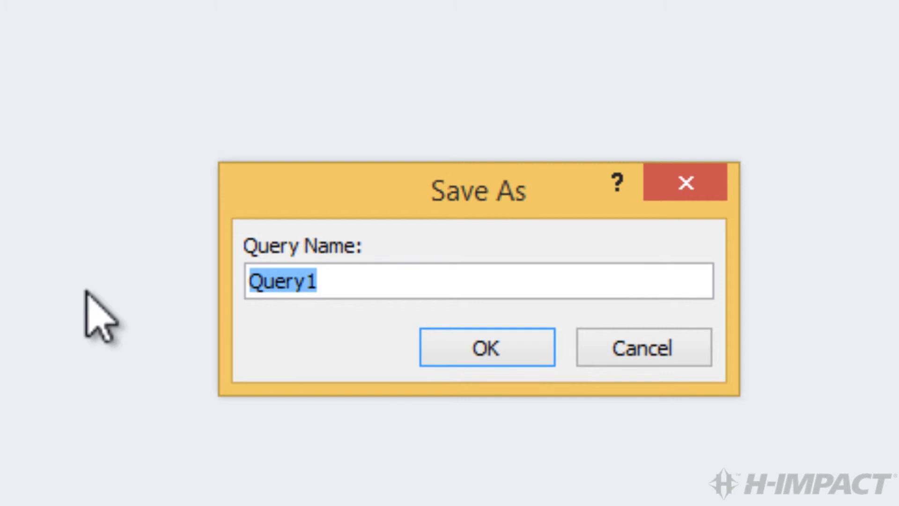
type("qmt")
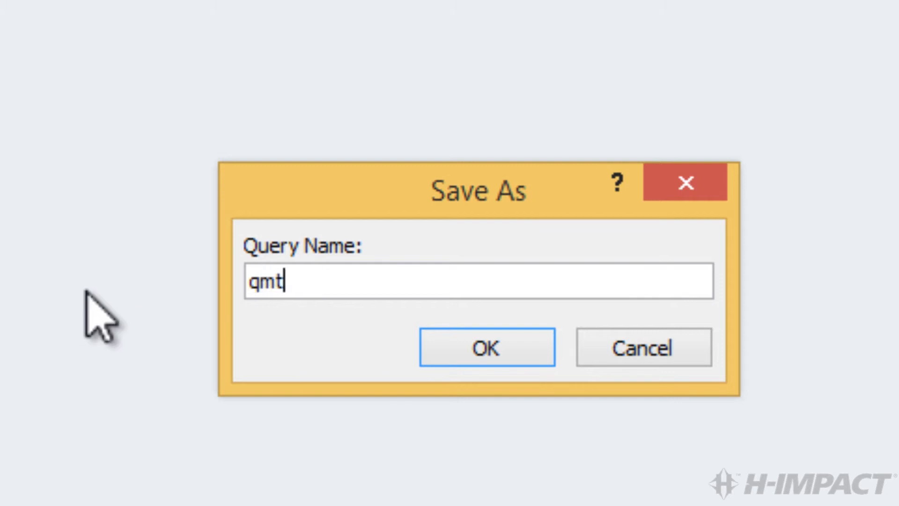
type("_PaymentPending")
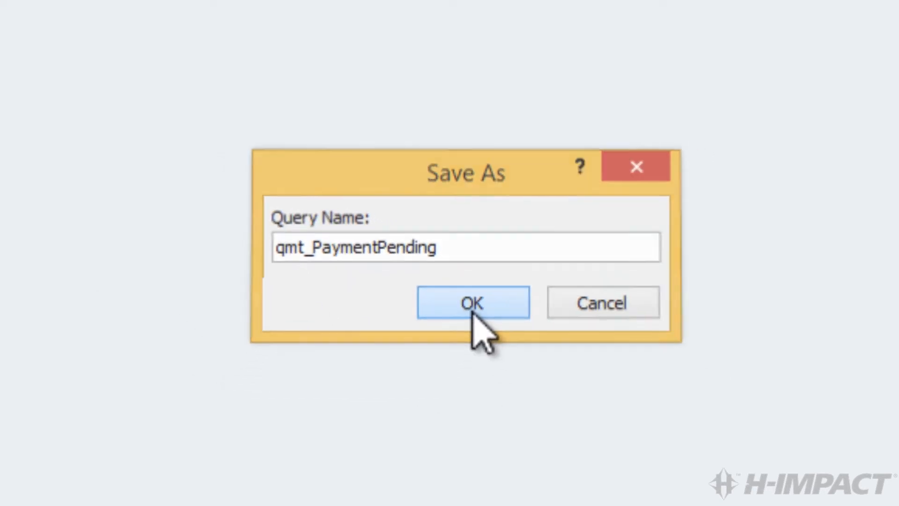
left_click(472, 309)
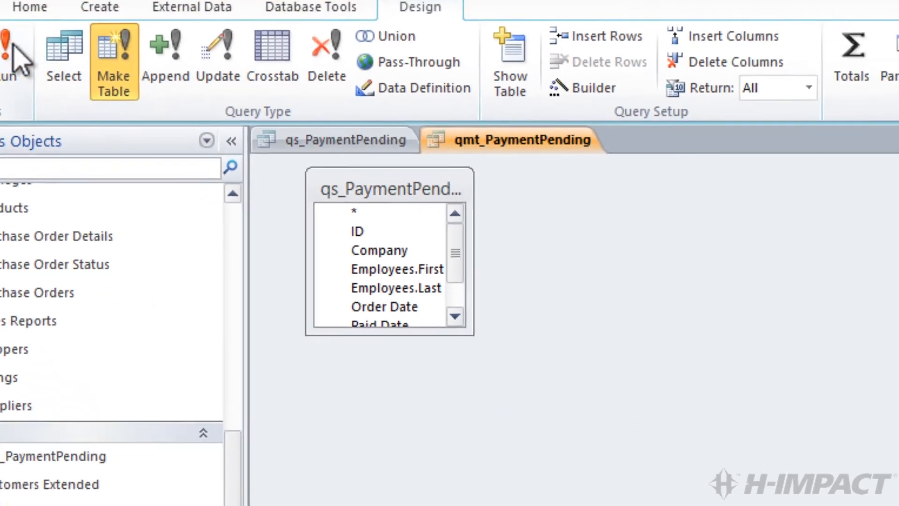
Run the make-table query, accept creating the new table, and open the tmt_PaymentPending table
left_click(14, 47)
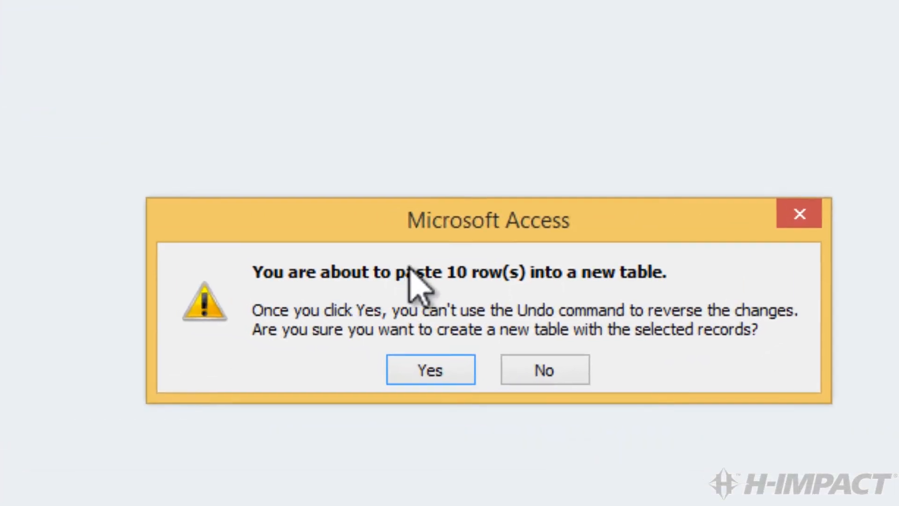
left_click(356, 361)
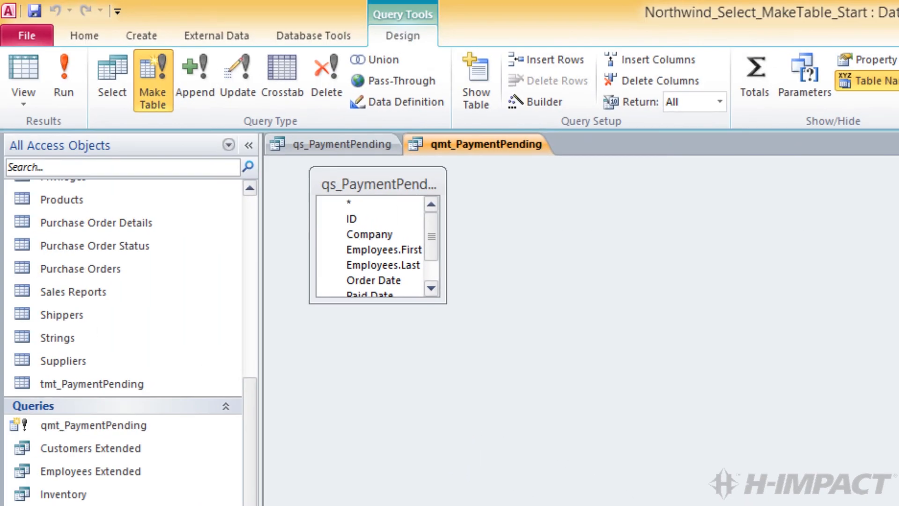
double_click(144, 384)
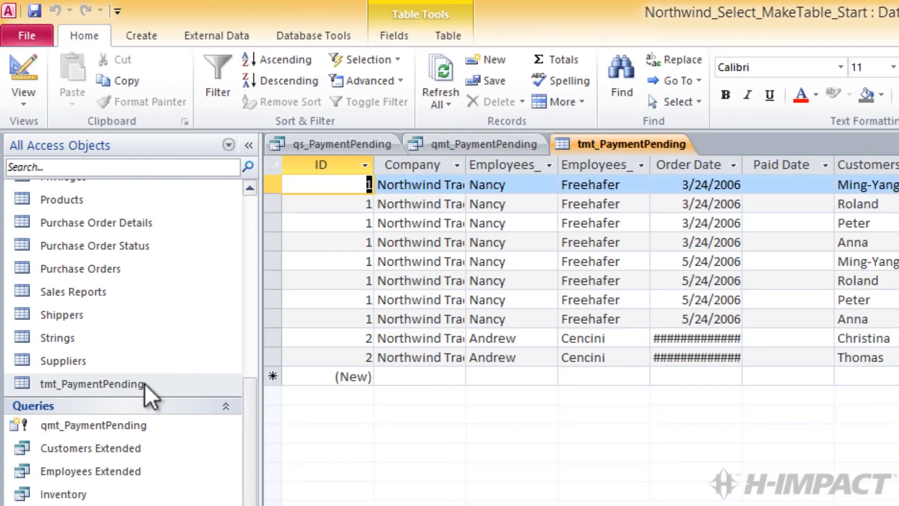